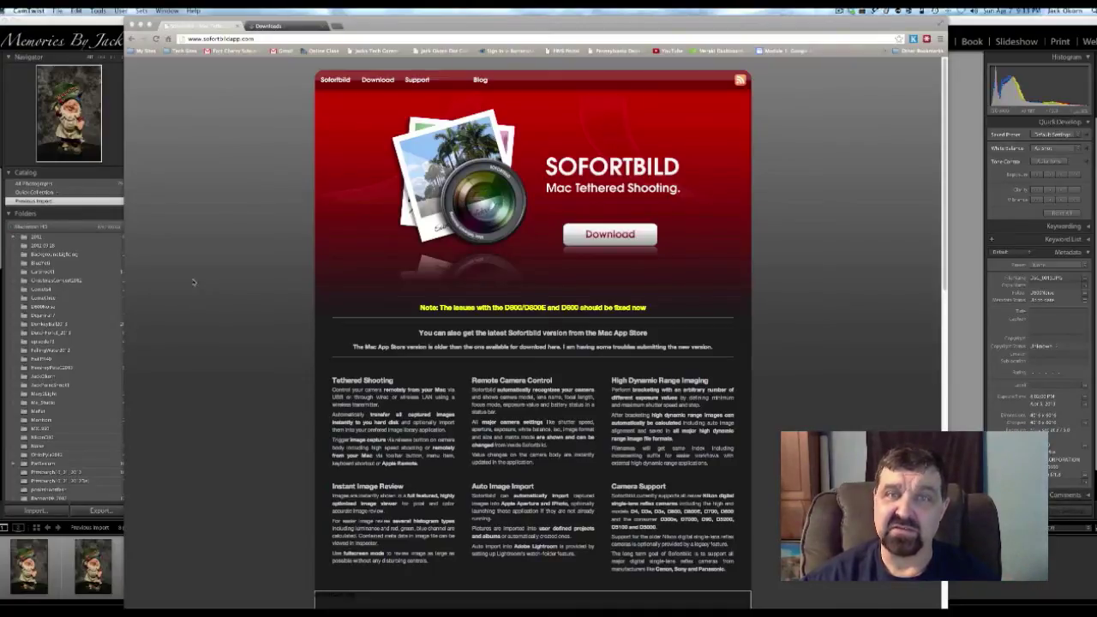
Close the Chrome window showing the Sofortbild download page to reveal Lightroom's Library
left_click(262, 75)
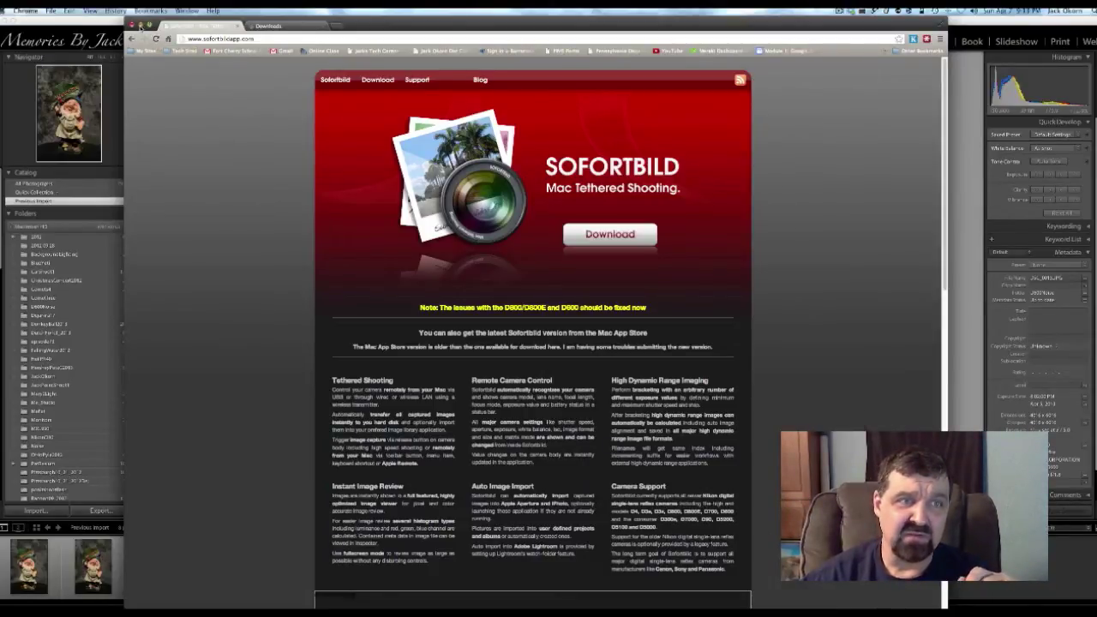
left_click(137, 25)
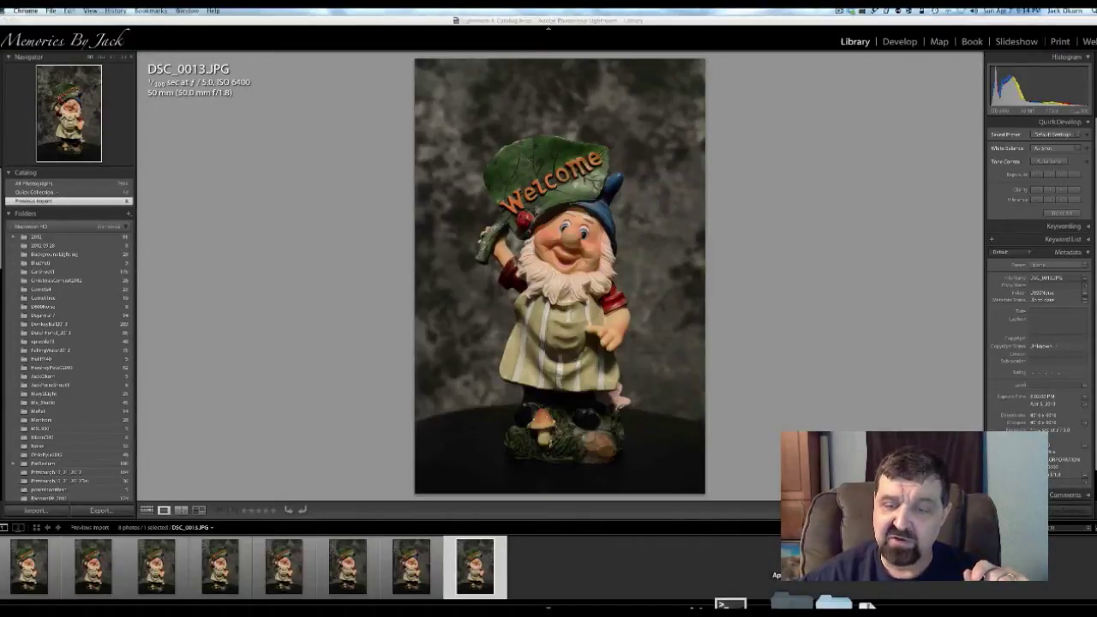
Launch Sofortbild from the Applications stack and nudge its empty tethering window into place
left_click(792, 600)
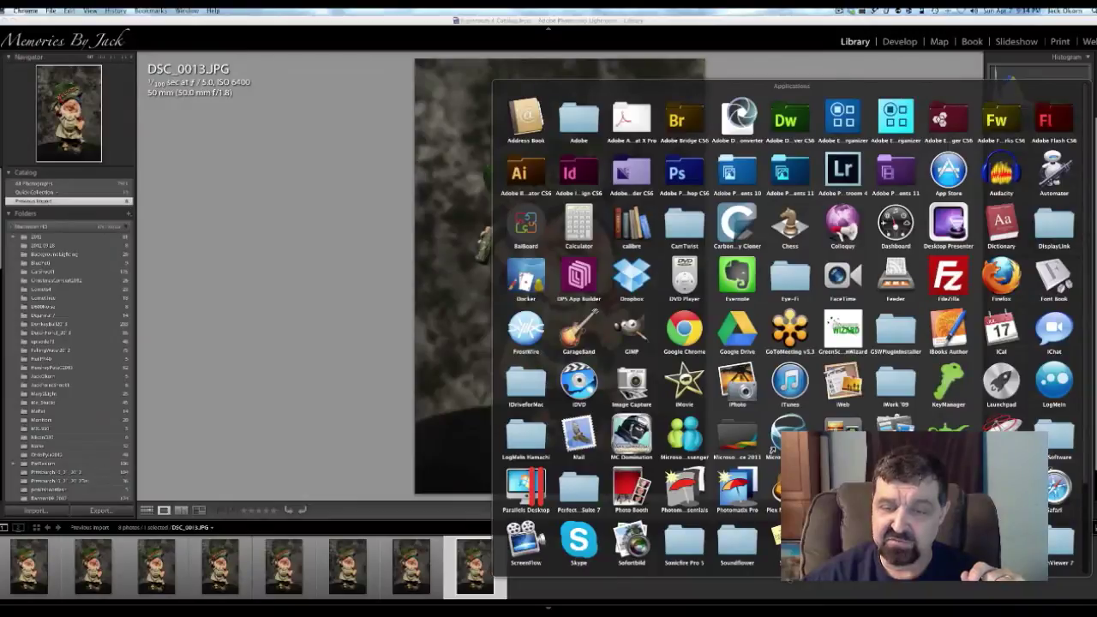
scroll(788, 325, "down", 5)
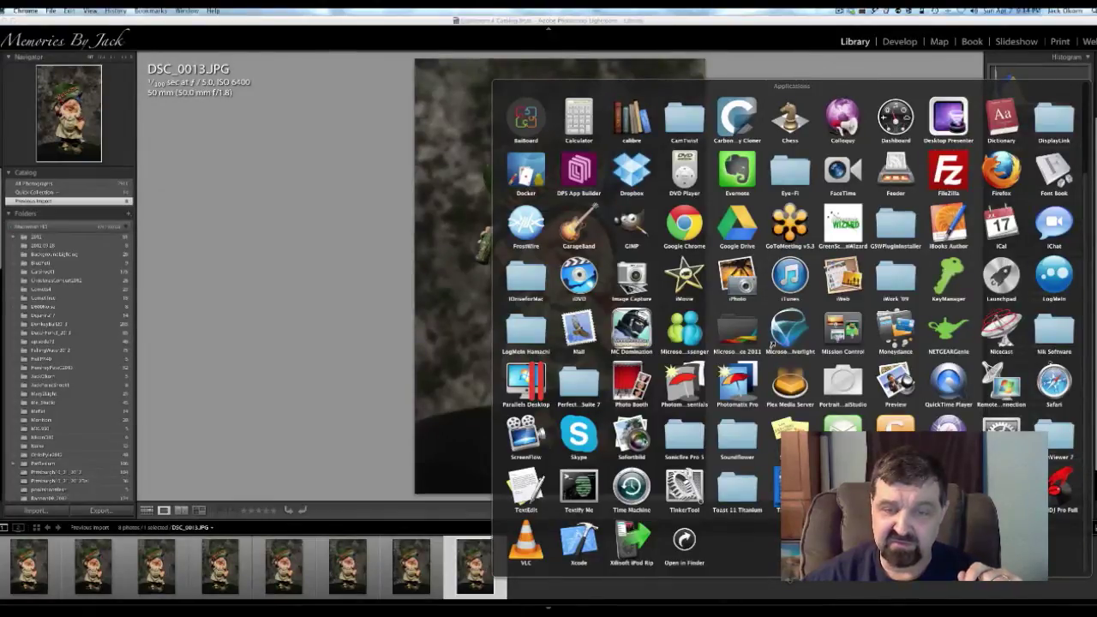
left_click(641, 442)
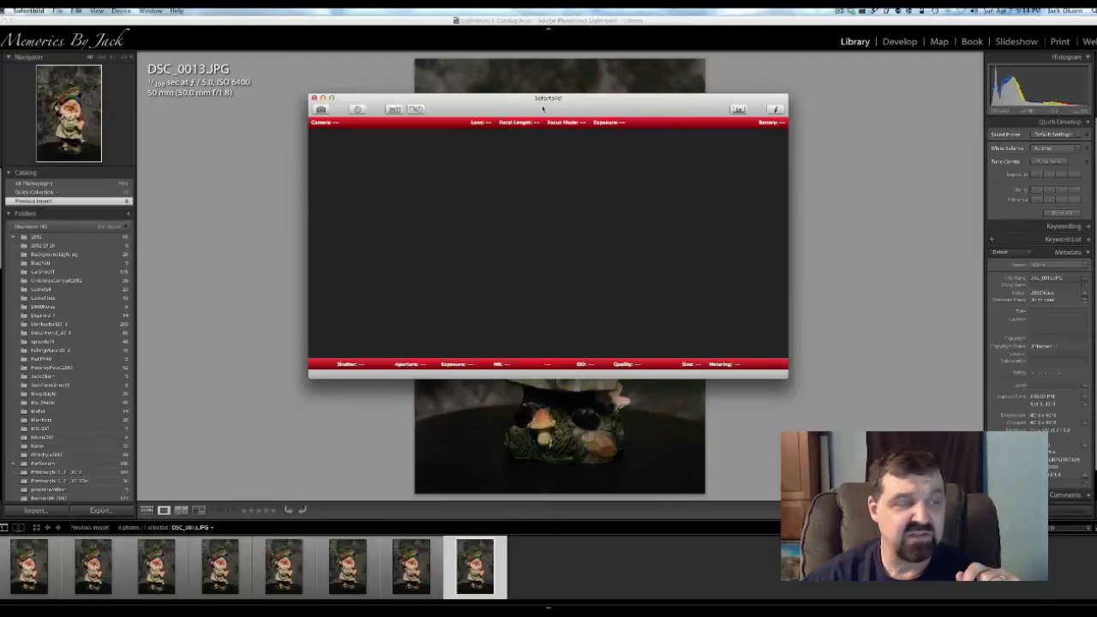
left_click_drag(542, 109, 546, 112)
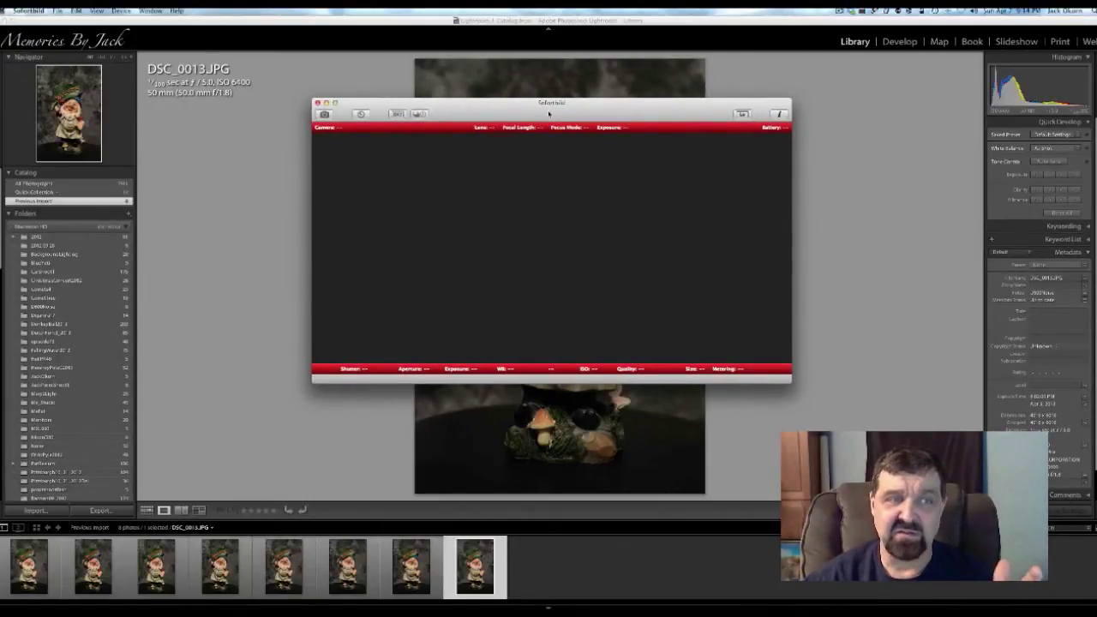
In Sofortbild Preferences, create a new Capture1 folder inside Pictures as the save location
left_click(41, 11)
left_click(36, 43)
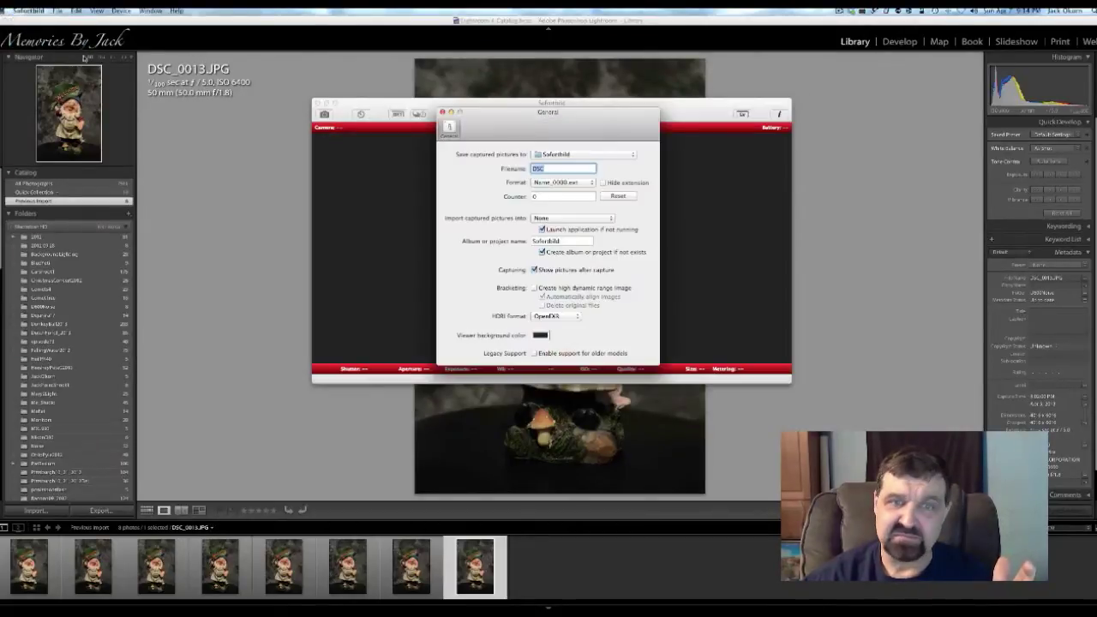
left_click_drag(549, 114, 554, 120)
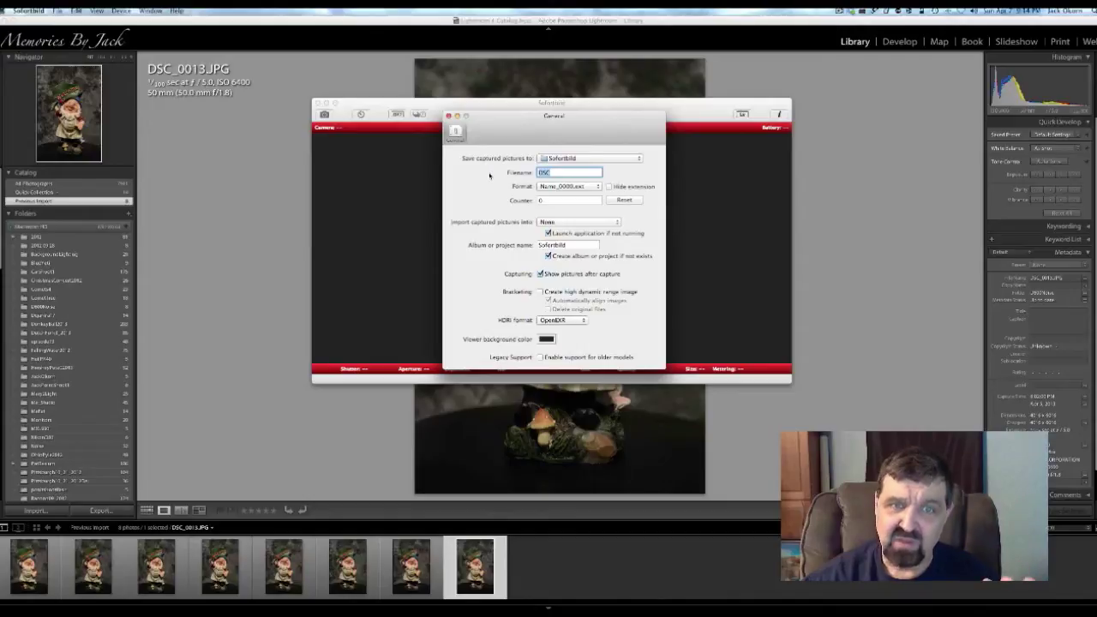
left_click(638, 158)
left_click(622, 172)
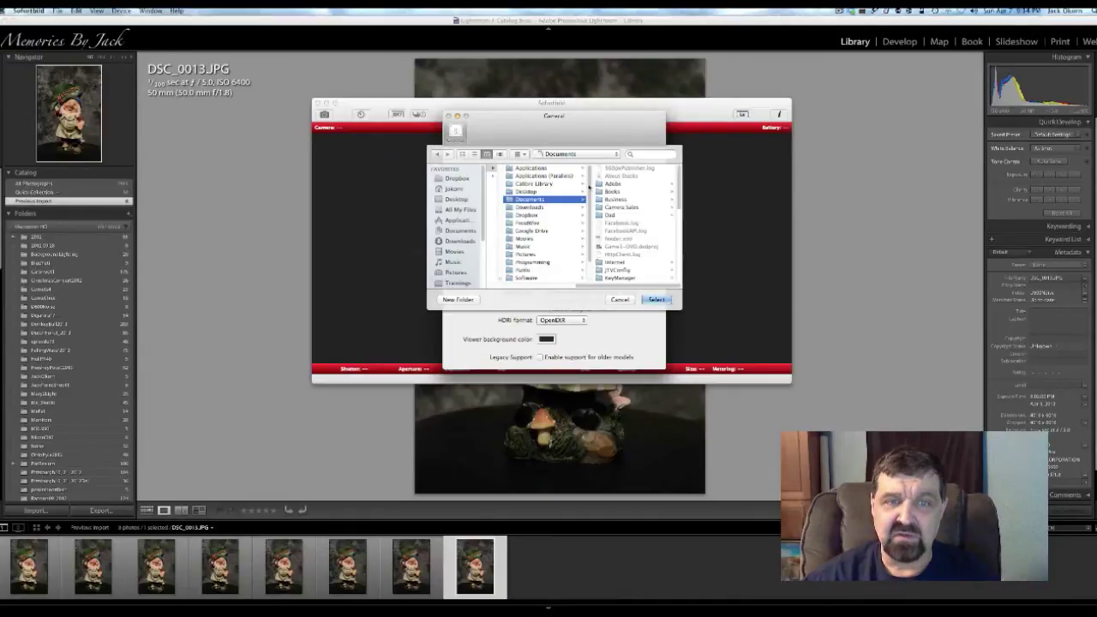
left_click(456, 271)
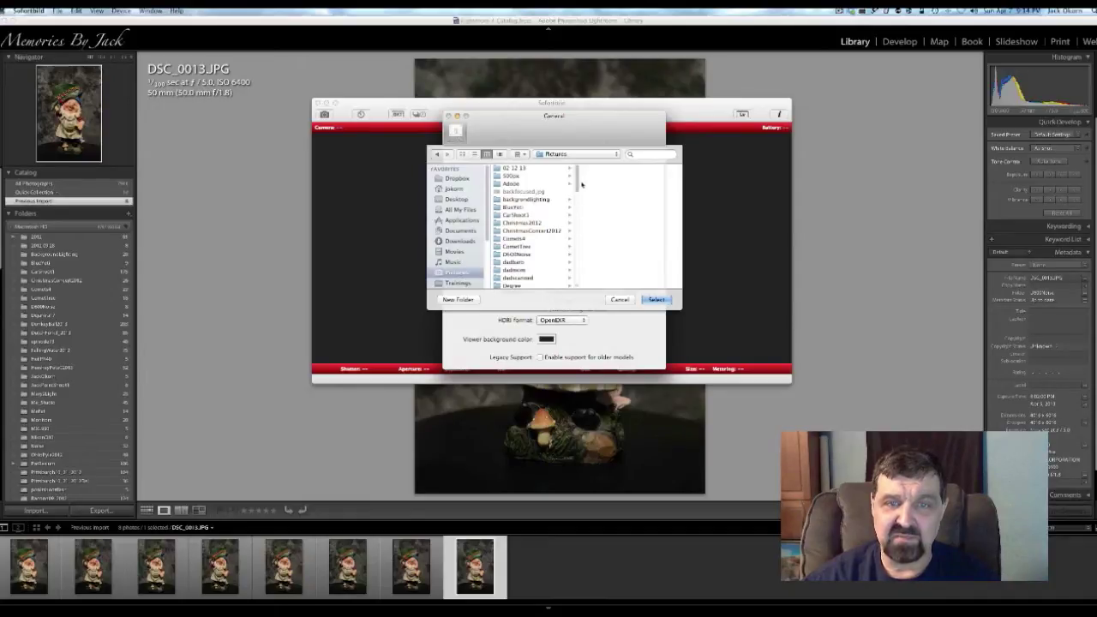
left_click_drag(577, 177, 577, 270)
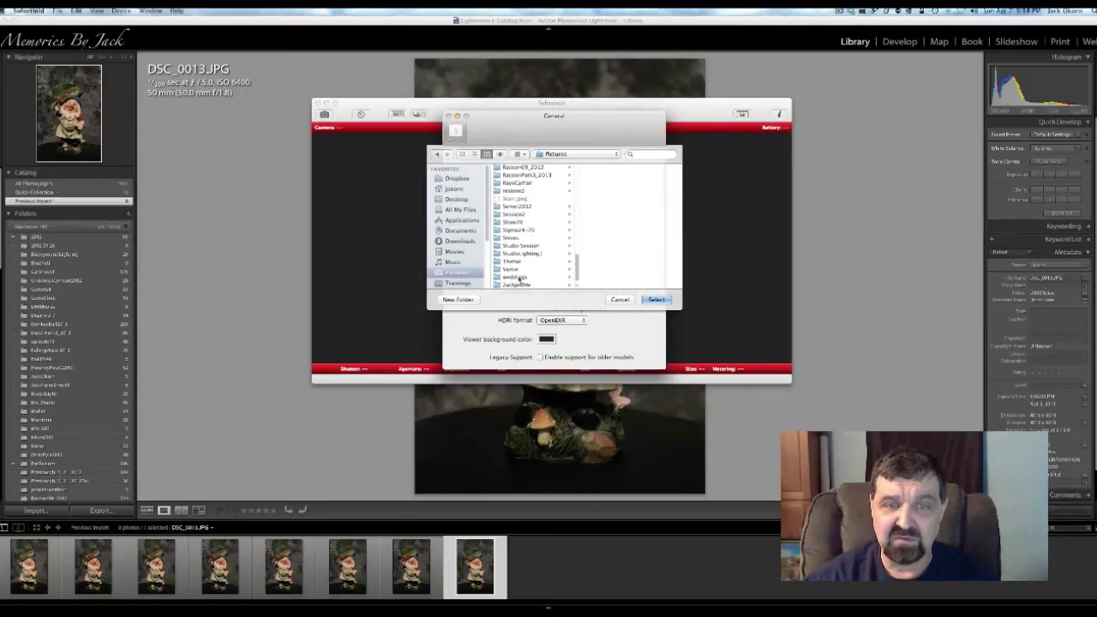
left_click(459, 300)
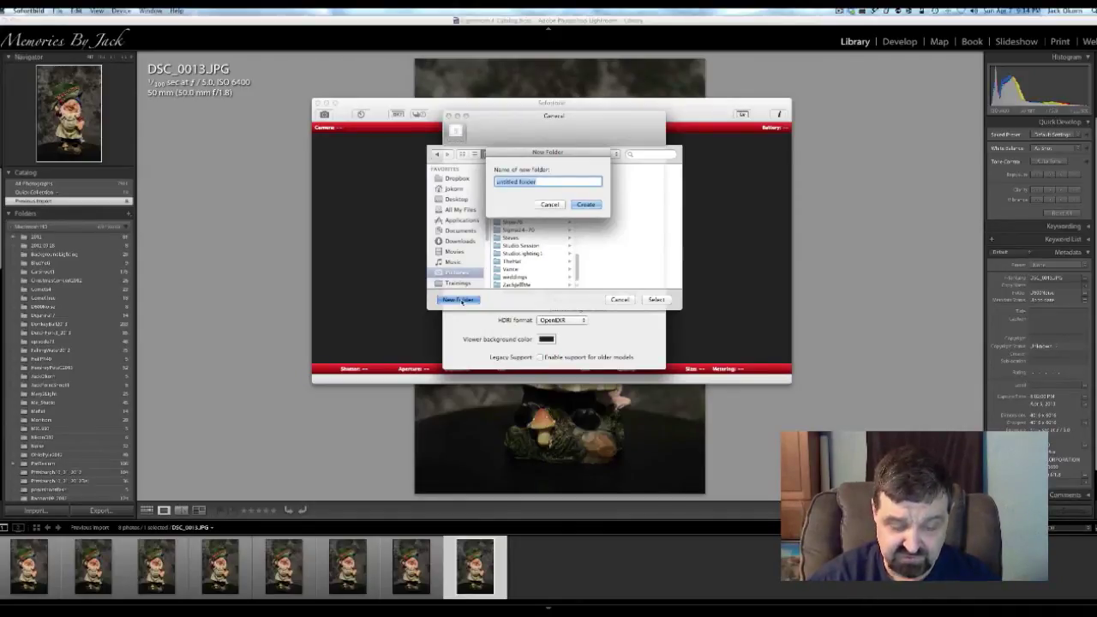
type("Cap")
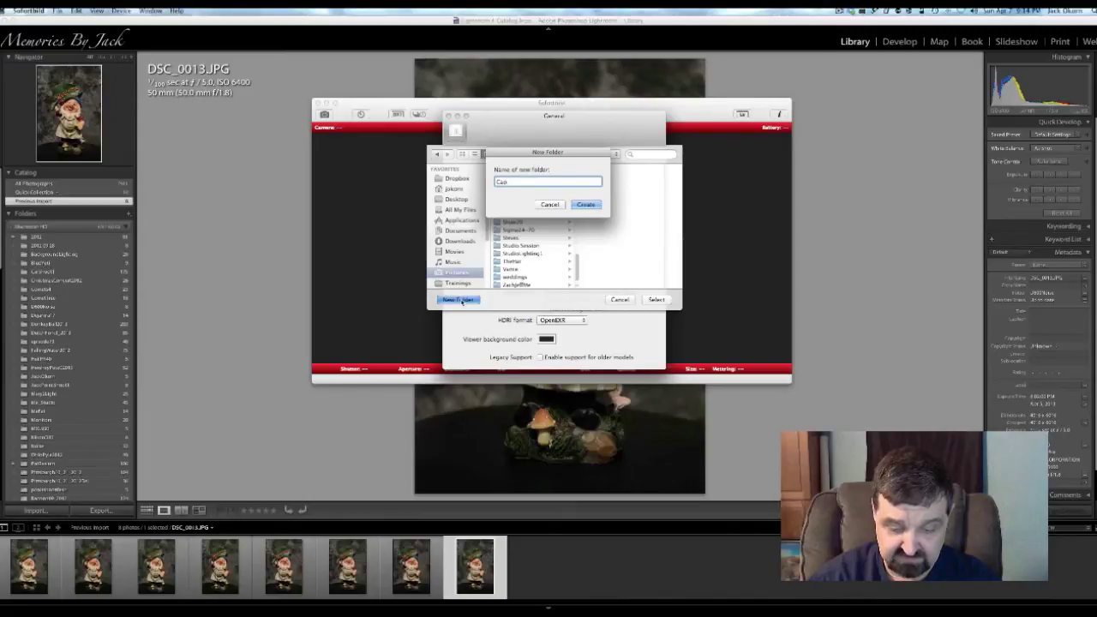
type("tore")
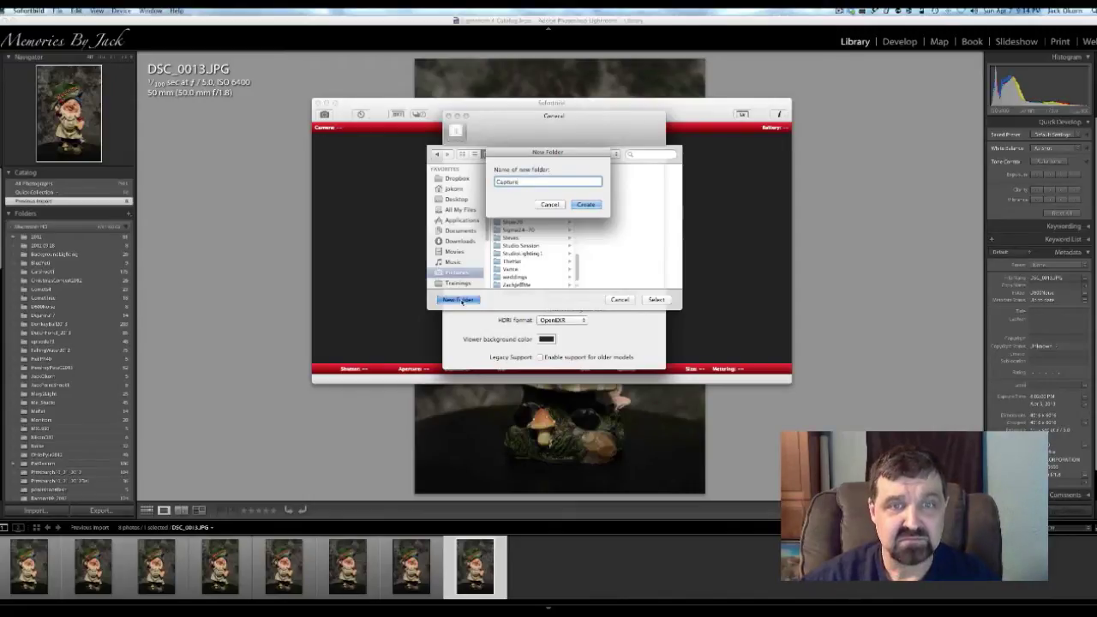
type("1")
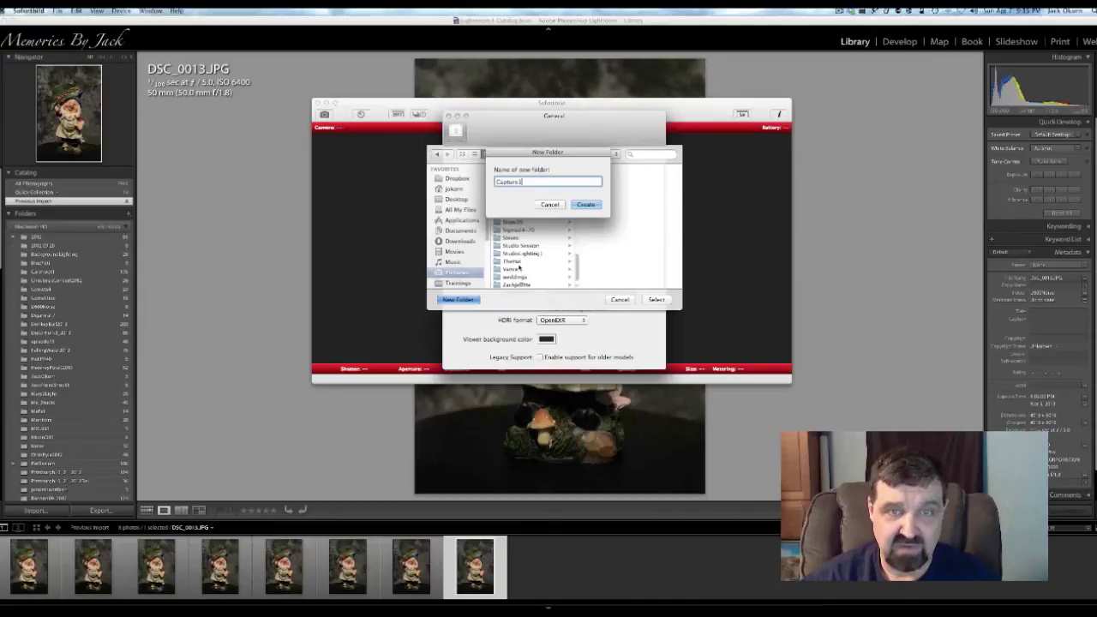
left_click(585, 204)
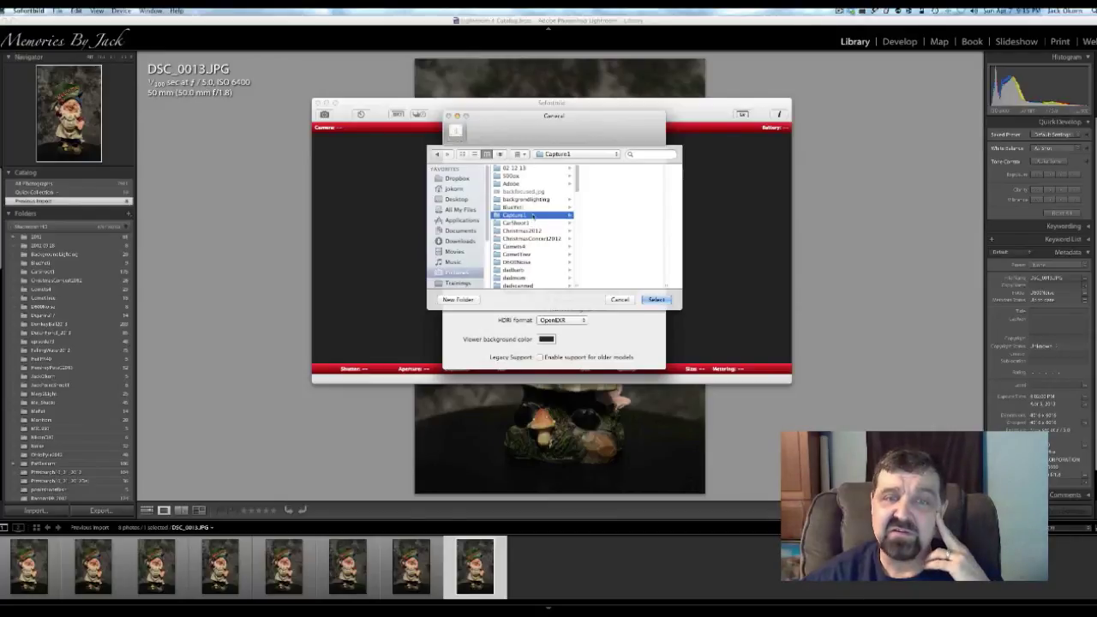
Use Capture1 as the save folder, keep importing on None, and disable launching an application
left_click(653, 299)
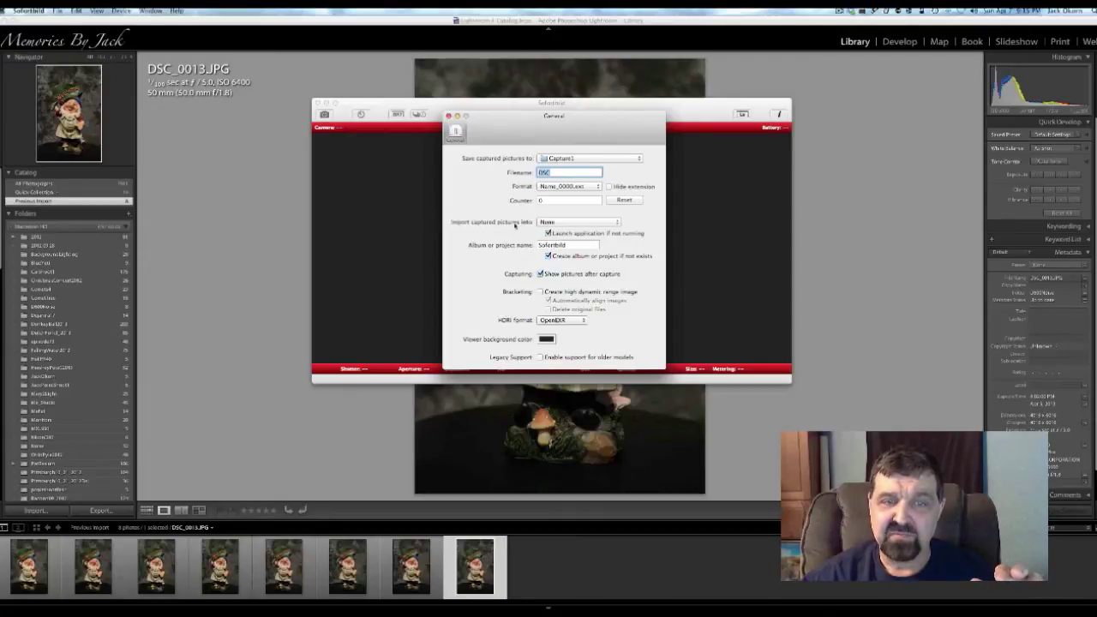
left_click(564, 222)
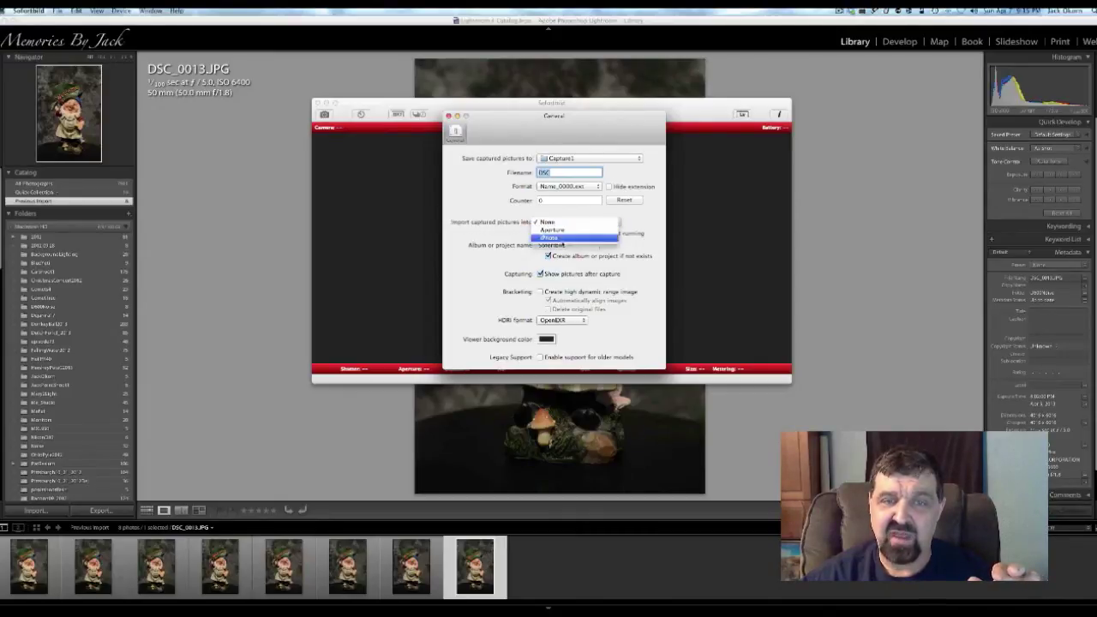
left_click(561, 223)
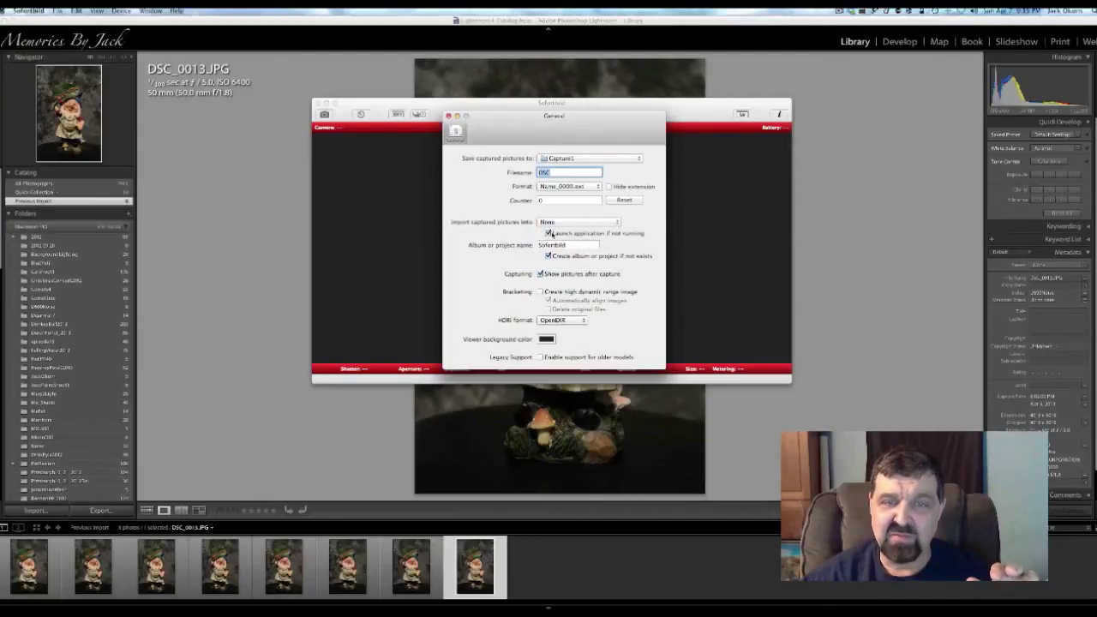
left_click(548, 233)
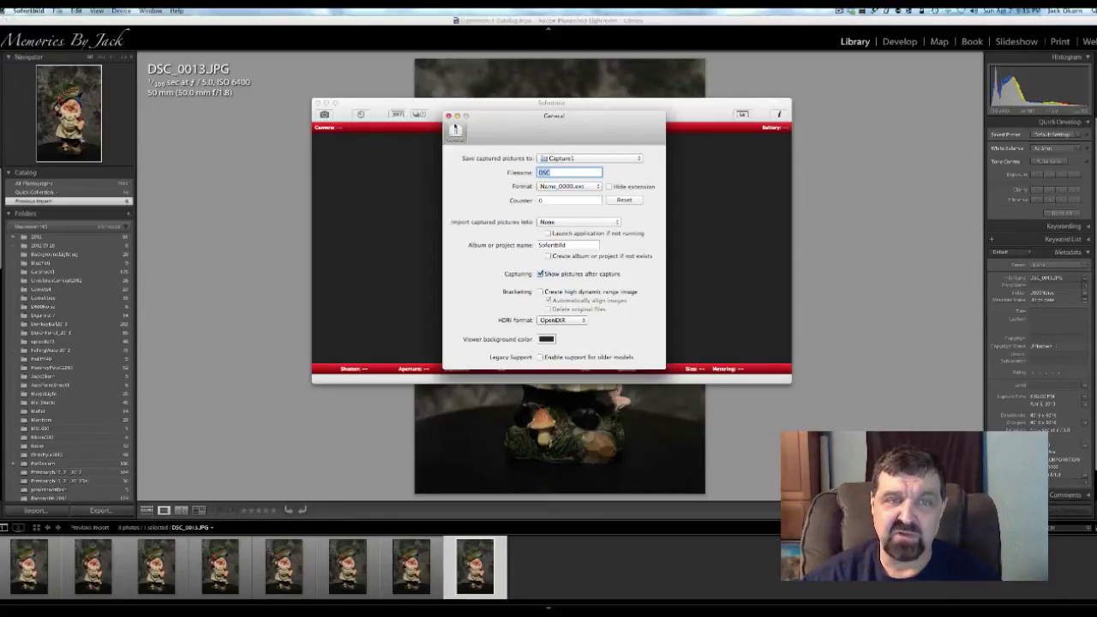
Close Sofortbild's General preferences and nudge the capture window slightly
left_click(447, 115)
left_click_drag(488, 117, 487, 123)
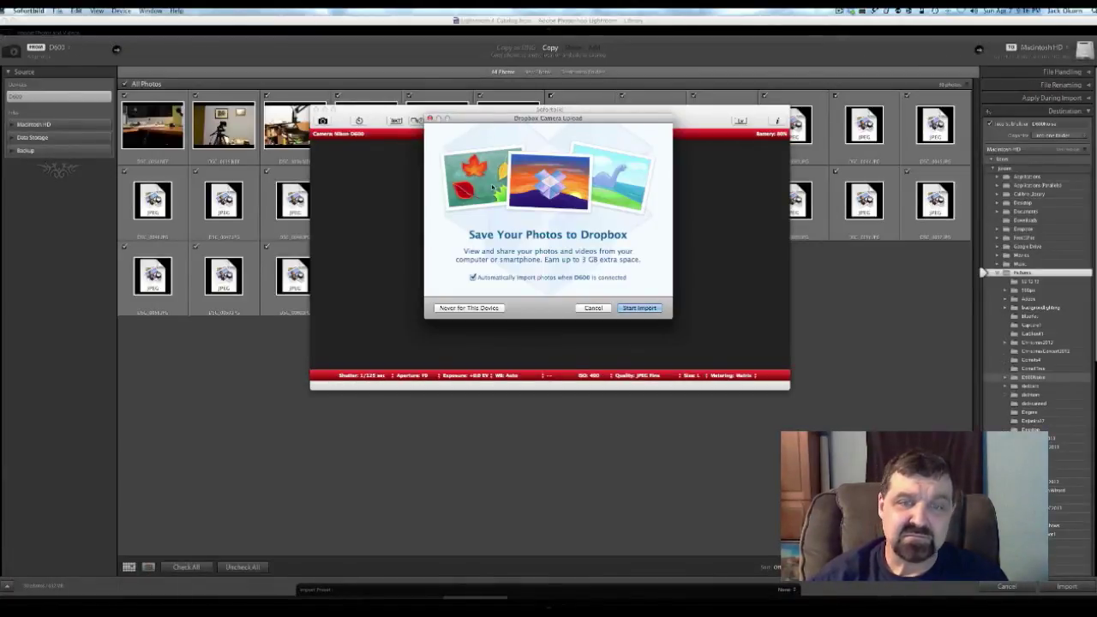
Dismiss the Dropbox upload offer and minimize Sofortbild to reveal Lightroom's import grid
left_click(593, 308)
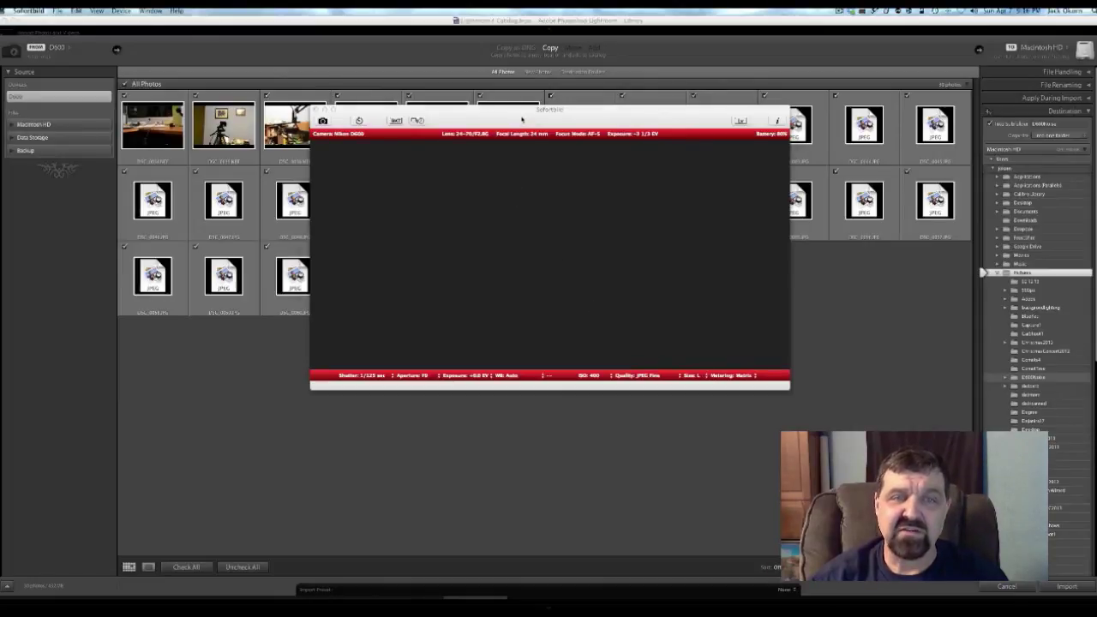
left_click_drag(519, 120, 516, 123)
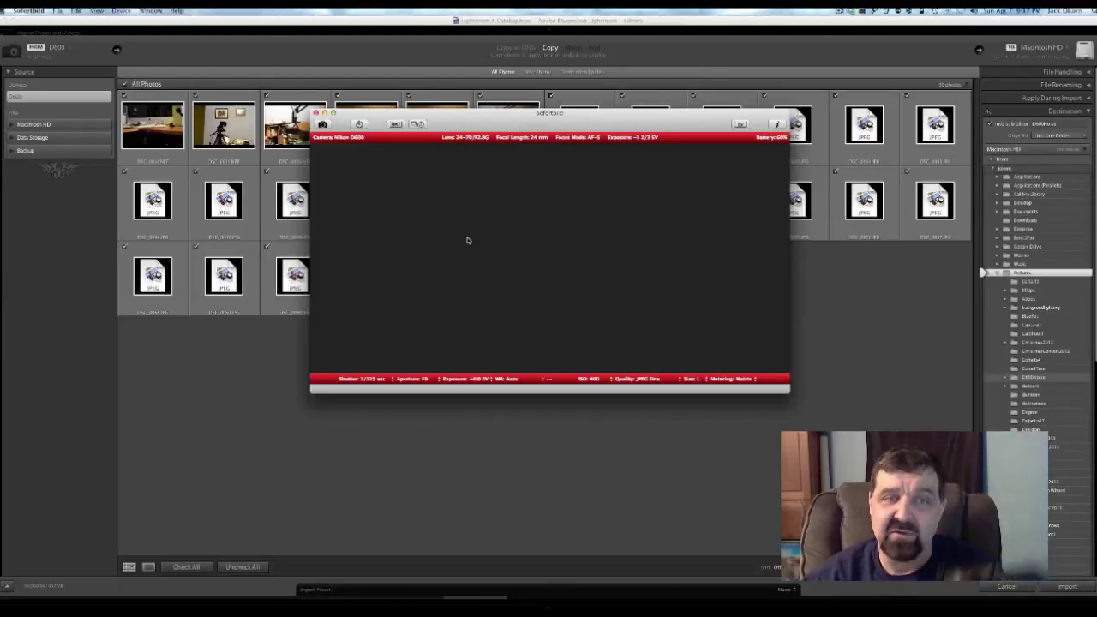
left_click(325, 114)
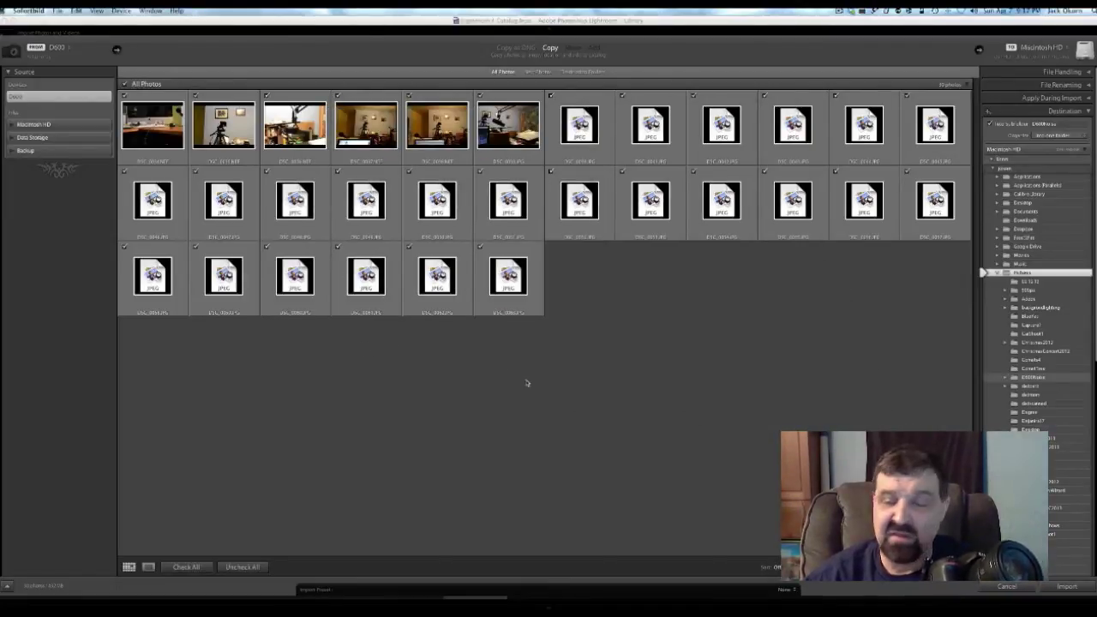
Cancel the import, then bring up File > Auto Import > Auto Import Settings
left_click(994, 587)
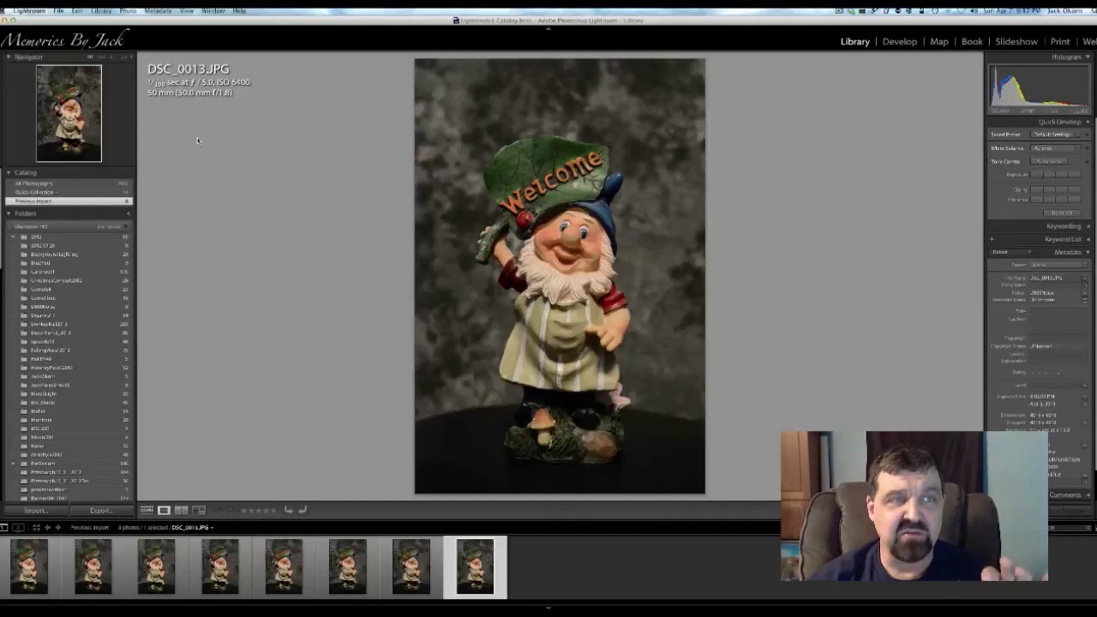
left_click(58, 11)
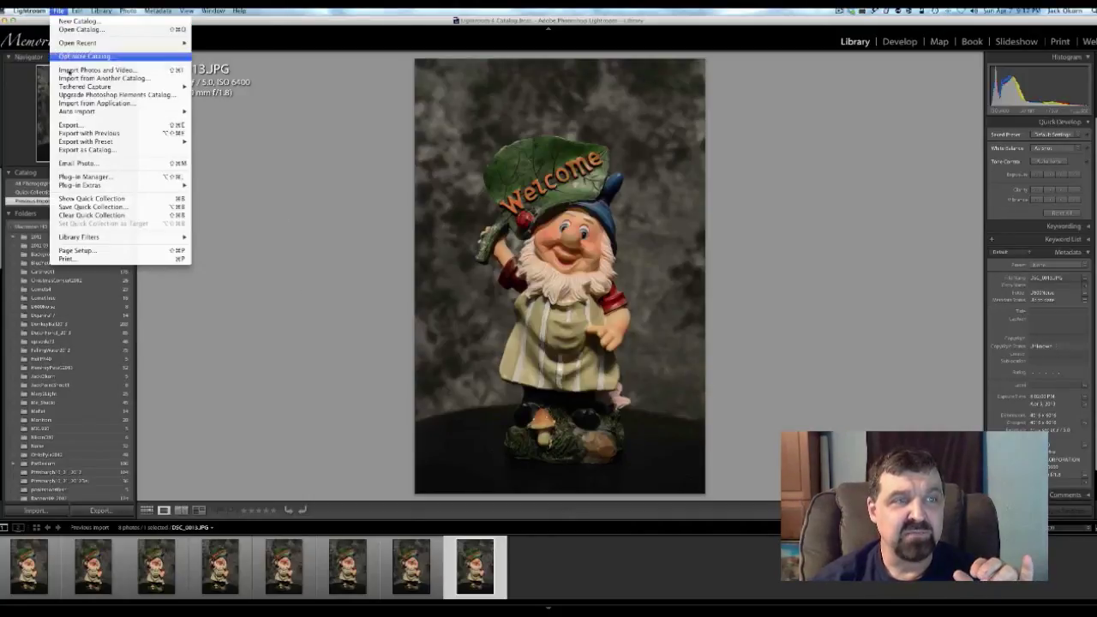
mouse_move(73, 112)
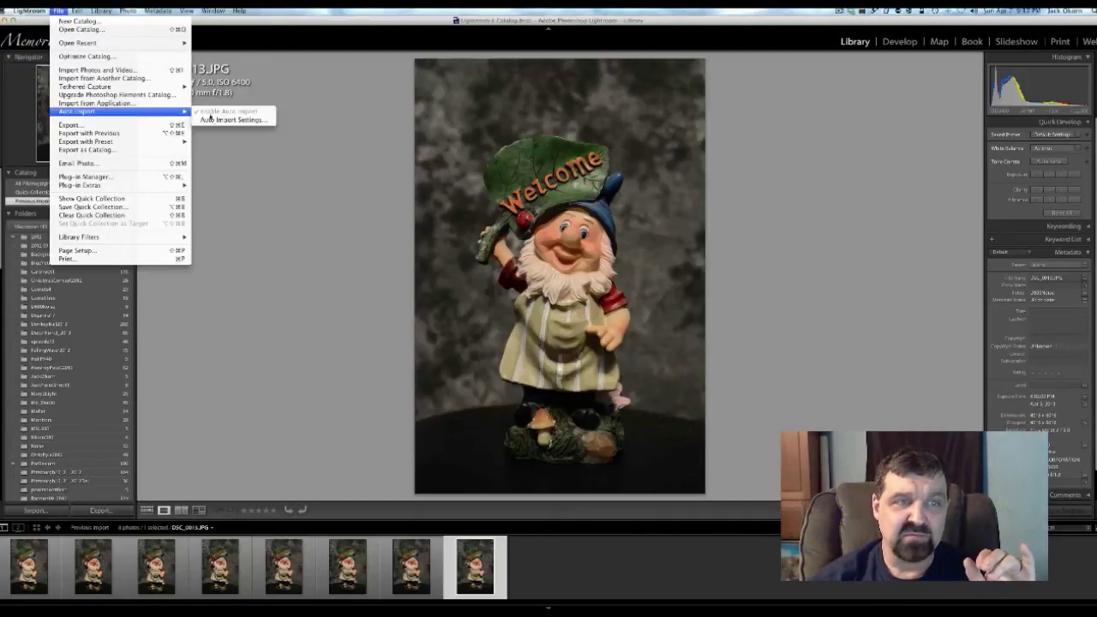
left_click(235, 120)
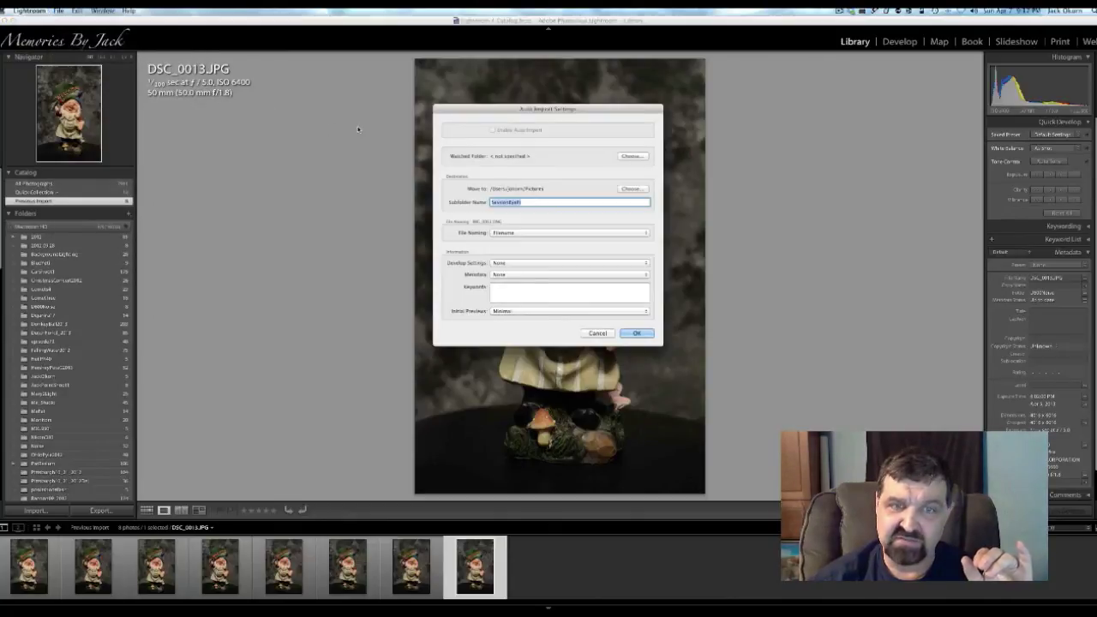
left_click_drag(520, 109, 520, 144)
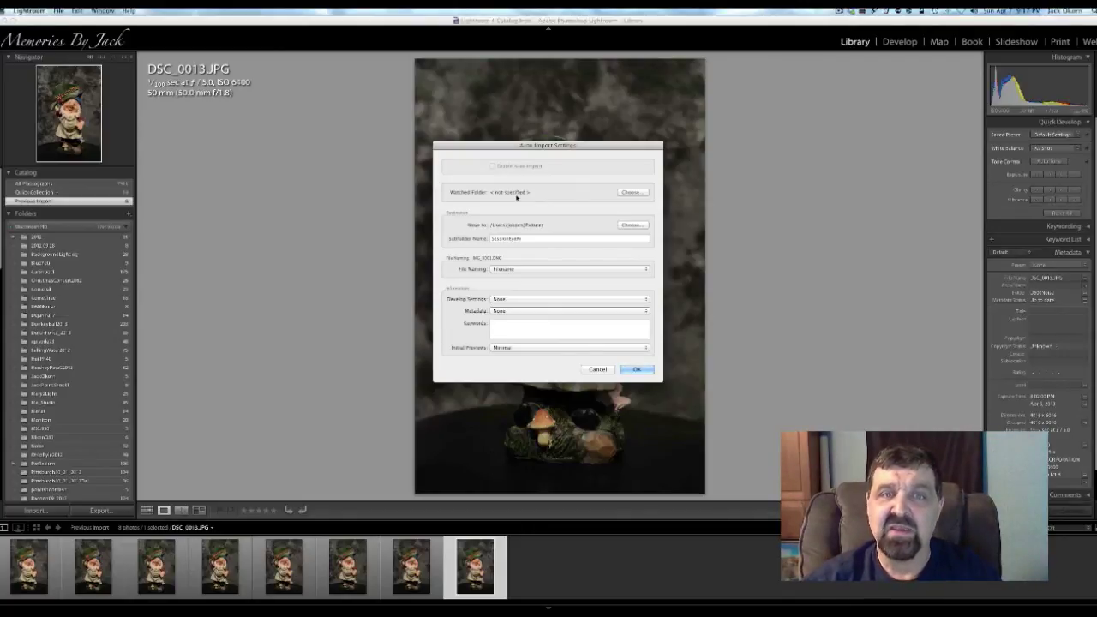
Choose Pictures > Capture1 as the Auto Import watched folder
left_click(627, 193)
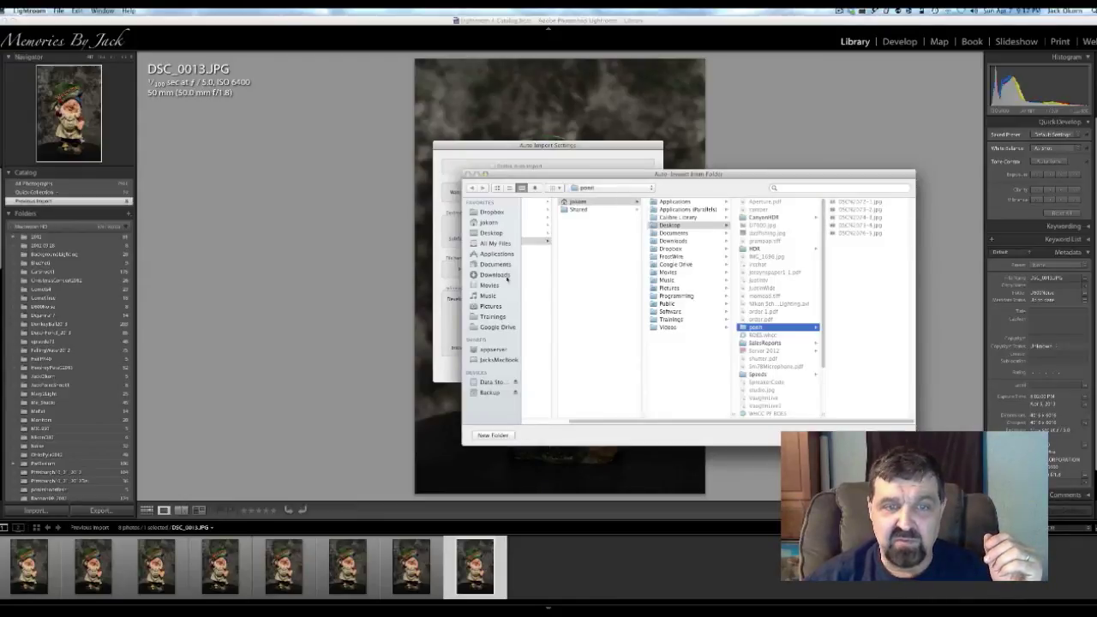
left_click(490, 306)
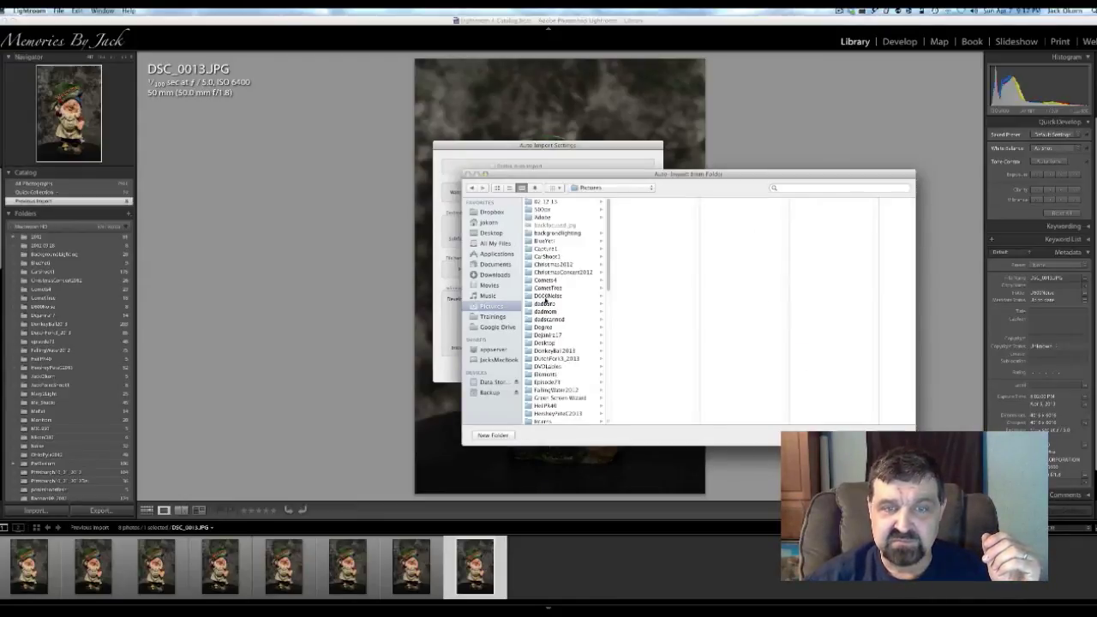
left_click(554, 248)
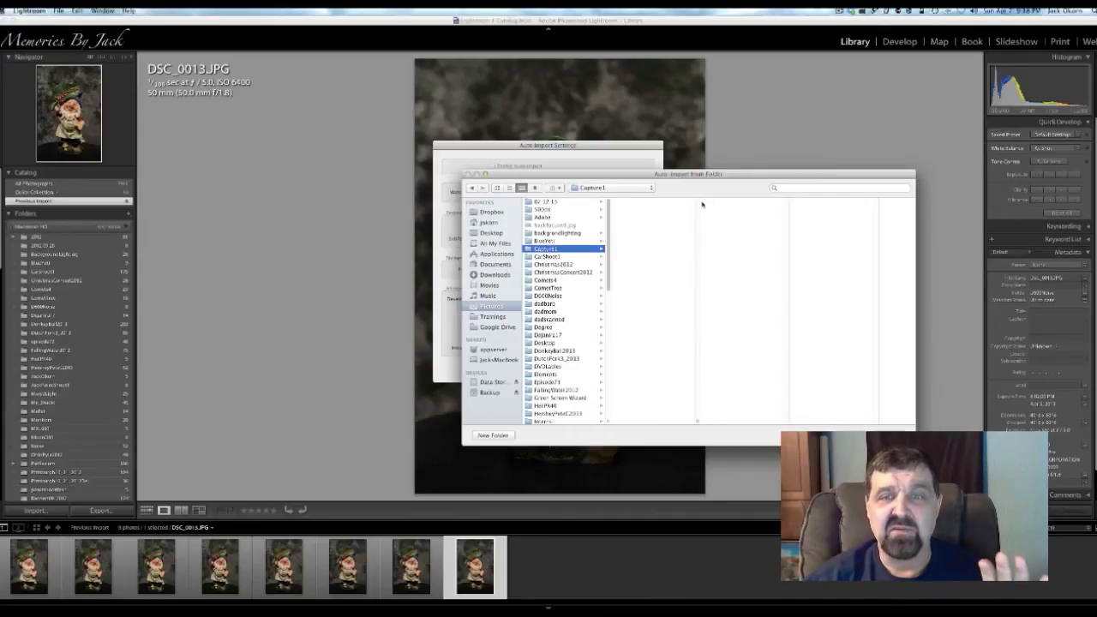
left_click_drag(700, 175, 602, 174)
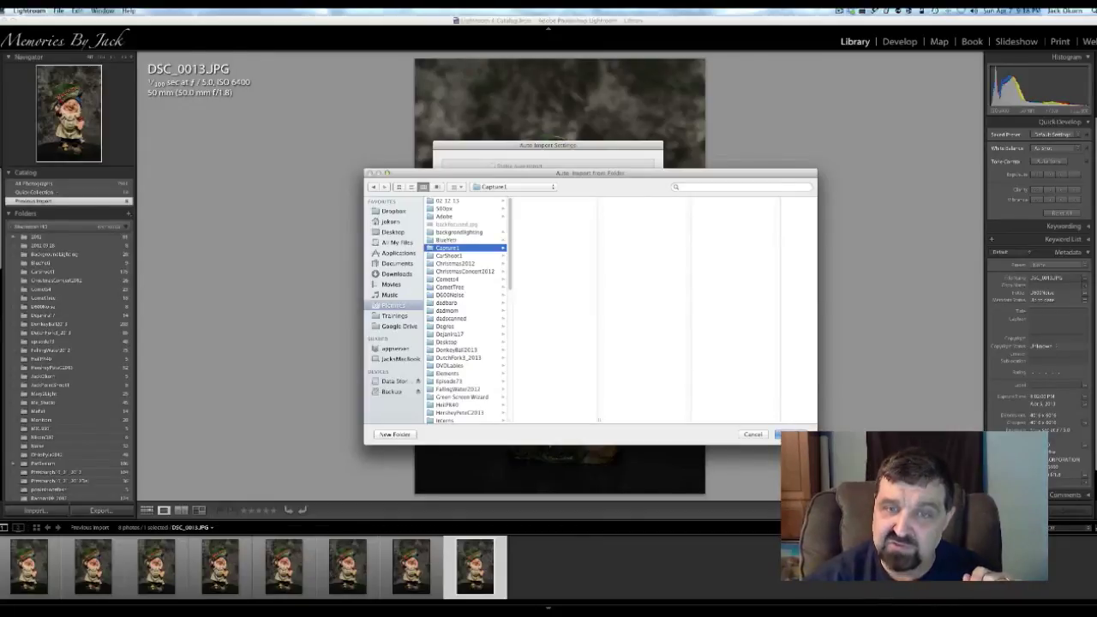
left_click(789, 434)
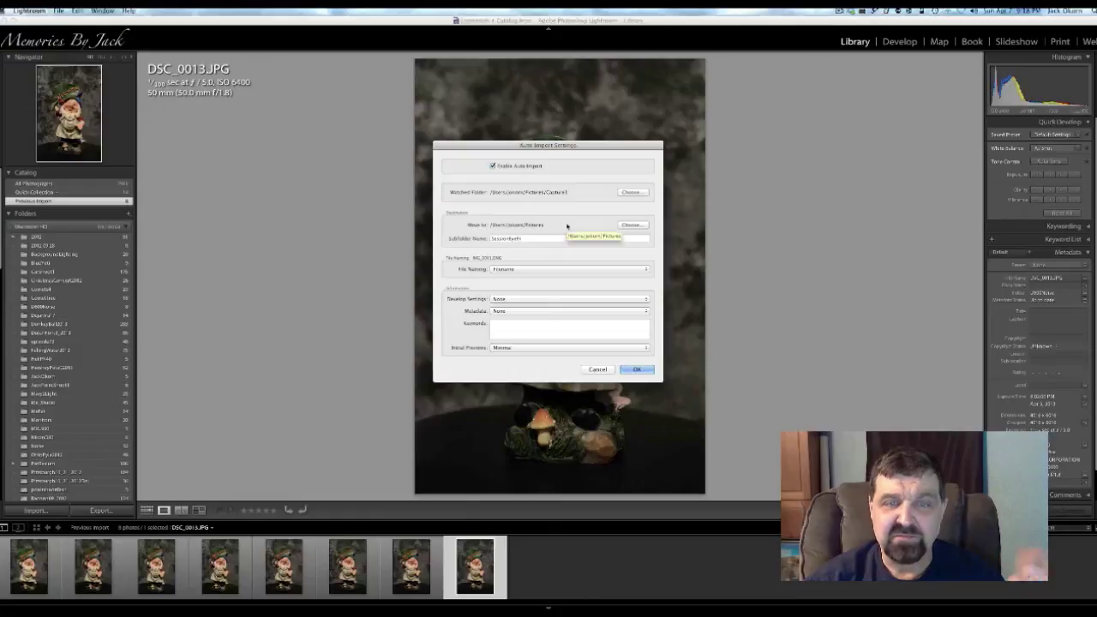
Set the auto-import subfolder name to Capture2, keep Develop Settings on None, and save
double_click(533, 239)
type("Capture2")
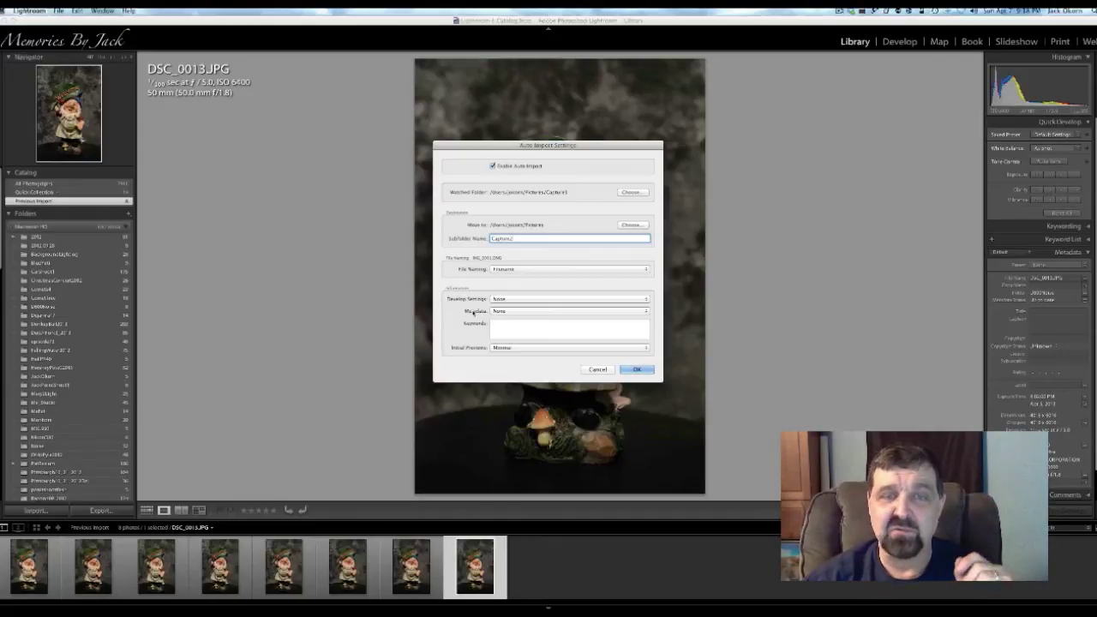
left_click(535, 299)
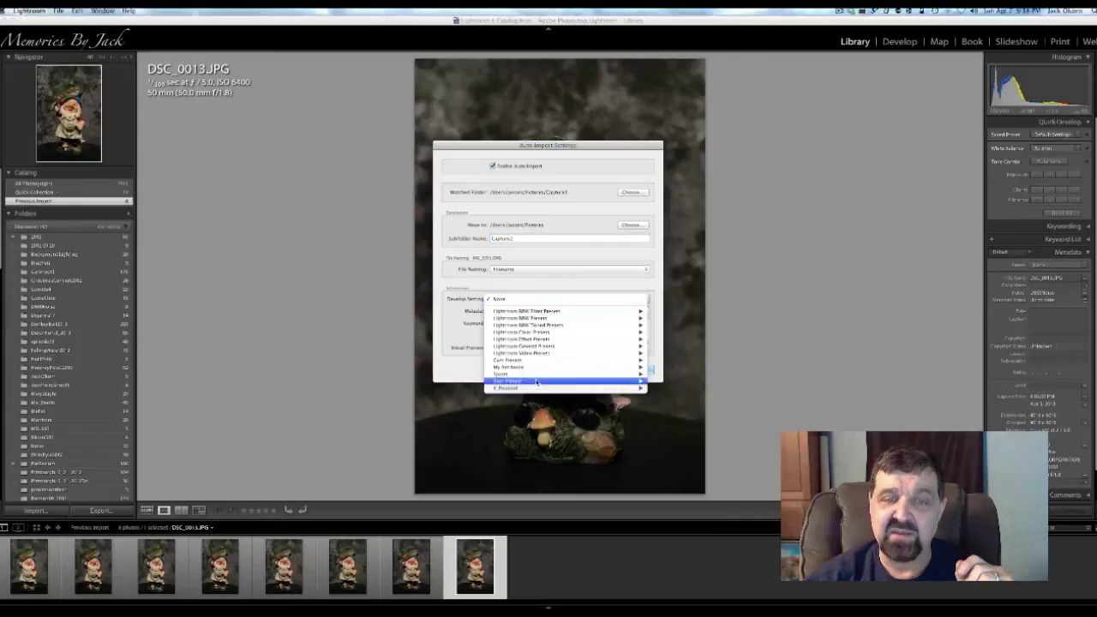
left_click(535, 299)
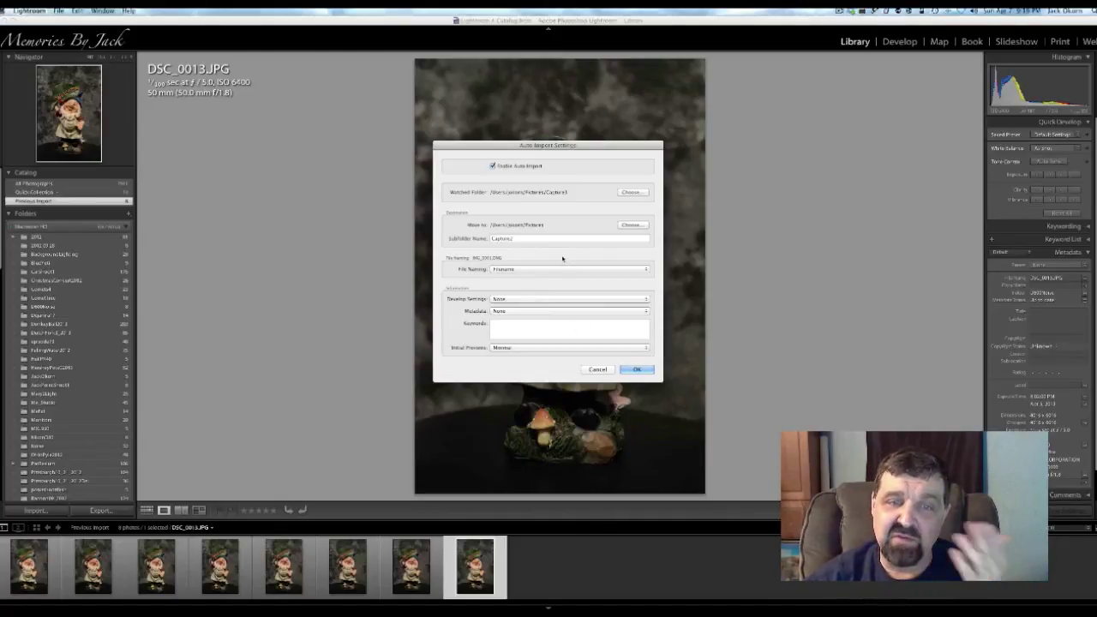
left_click(630, 370)
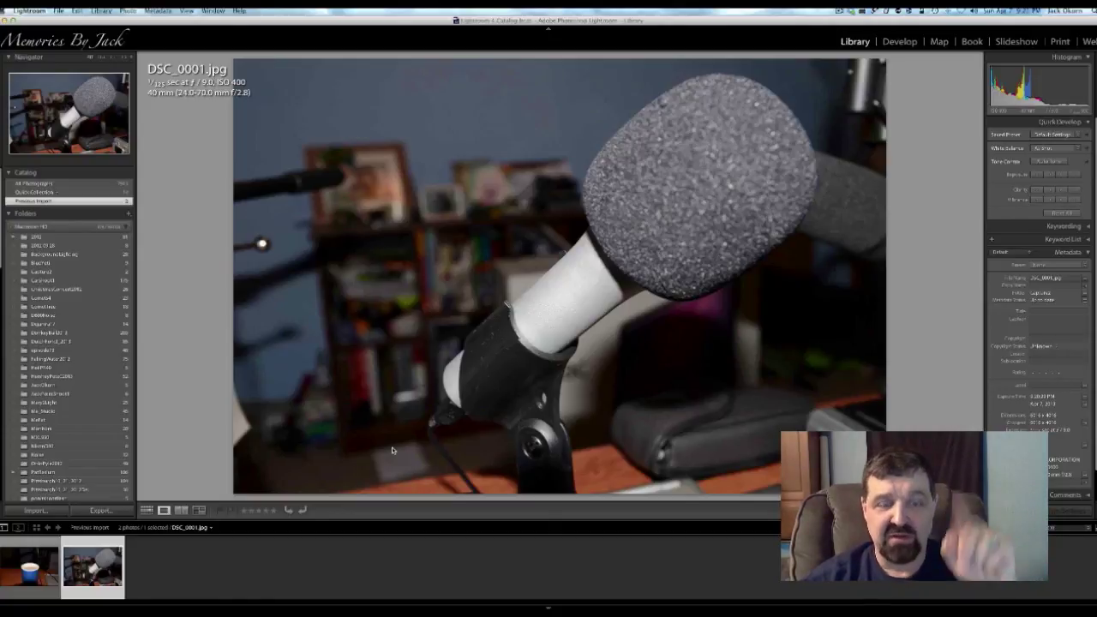
Bring Chrome with the Sofortbild website back to the front from the Dock
left_click(409, 602)
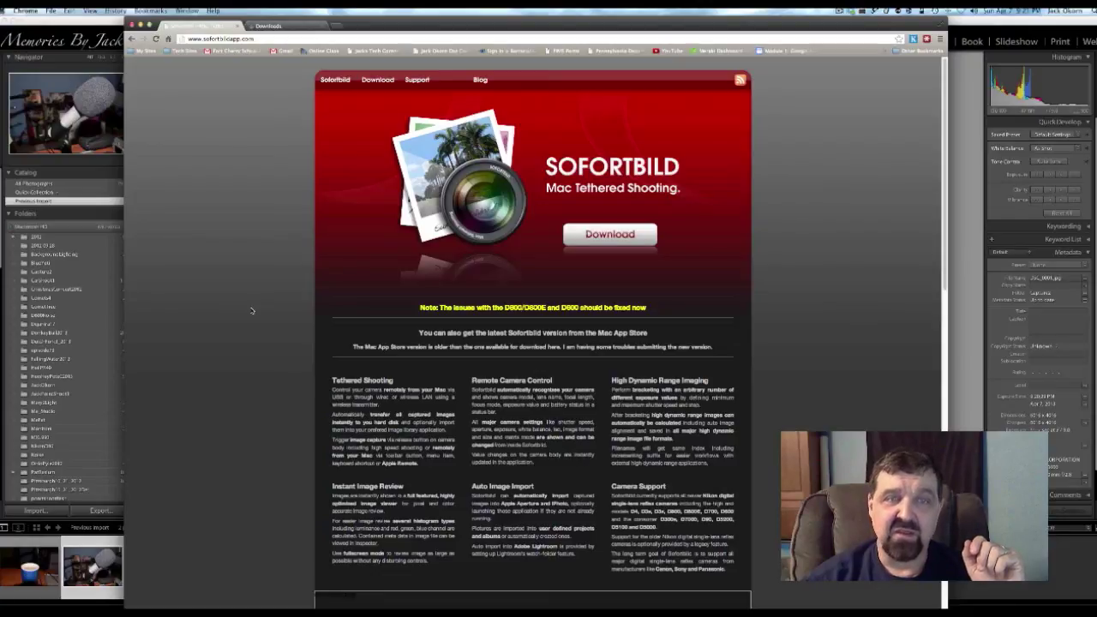
scroll(252, 311, "down", 10)
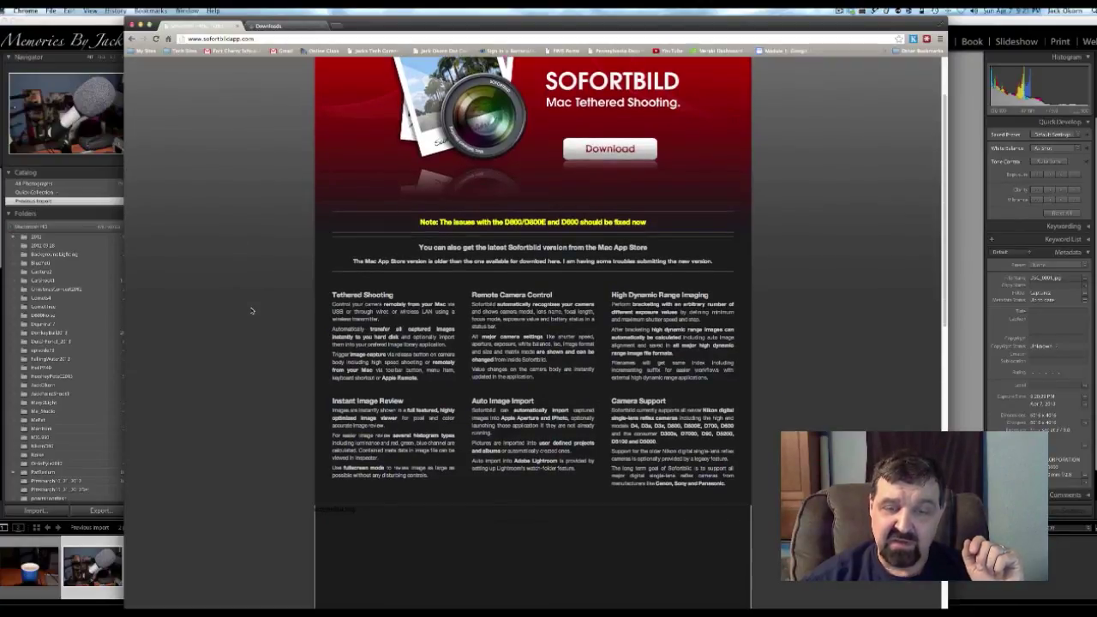
scroll(252, 311, "down", 10)
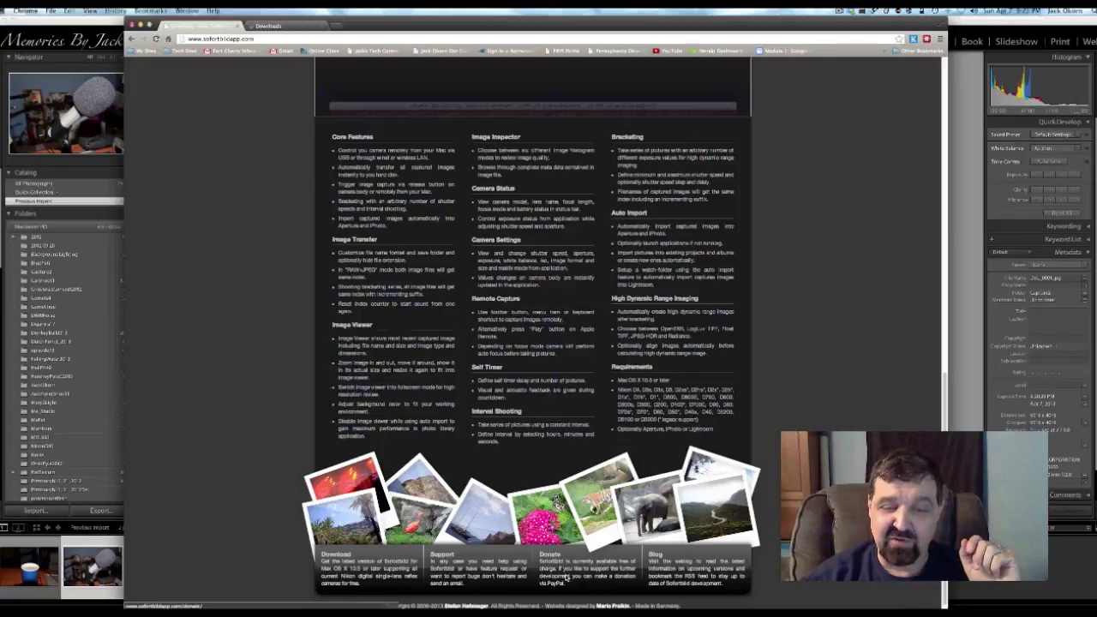
scroll(246, 477, "up", 5)
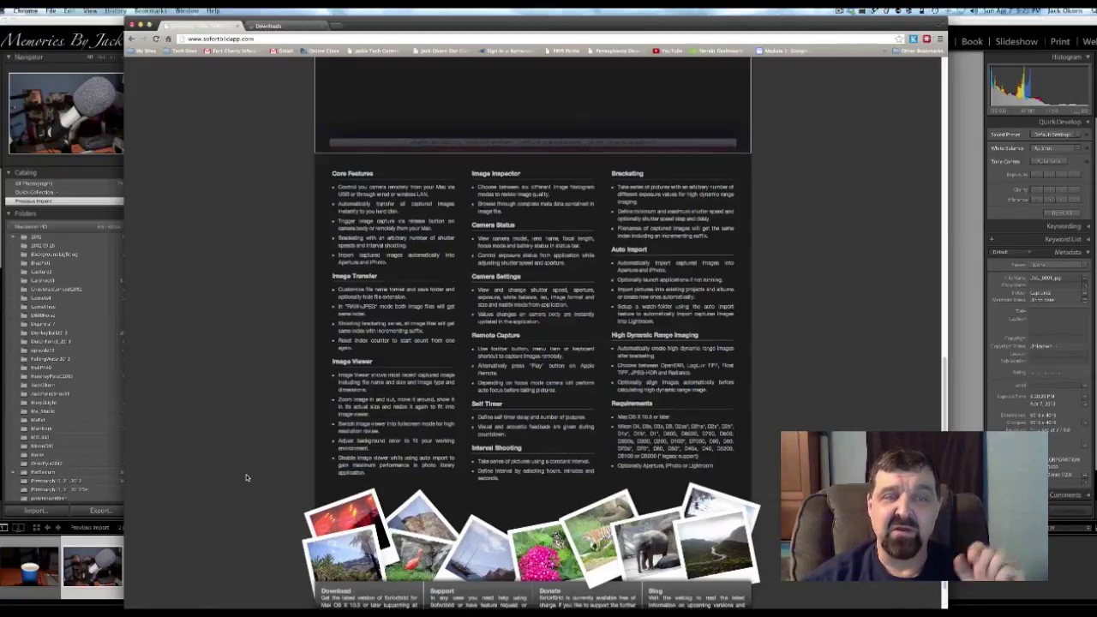
scroll(246, 477, "up", 5)
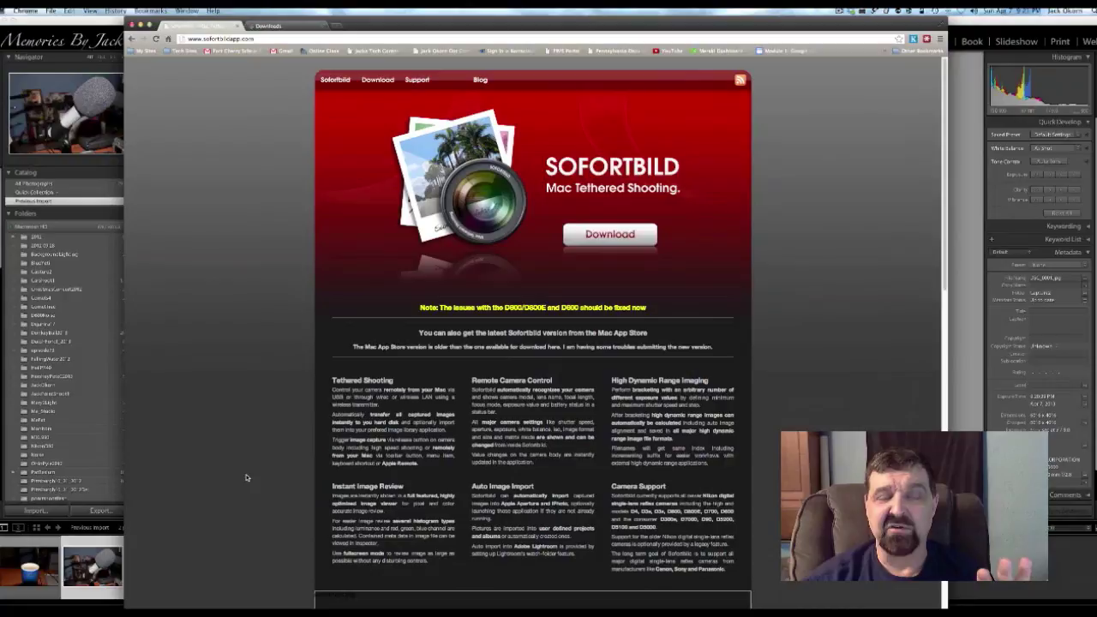